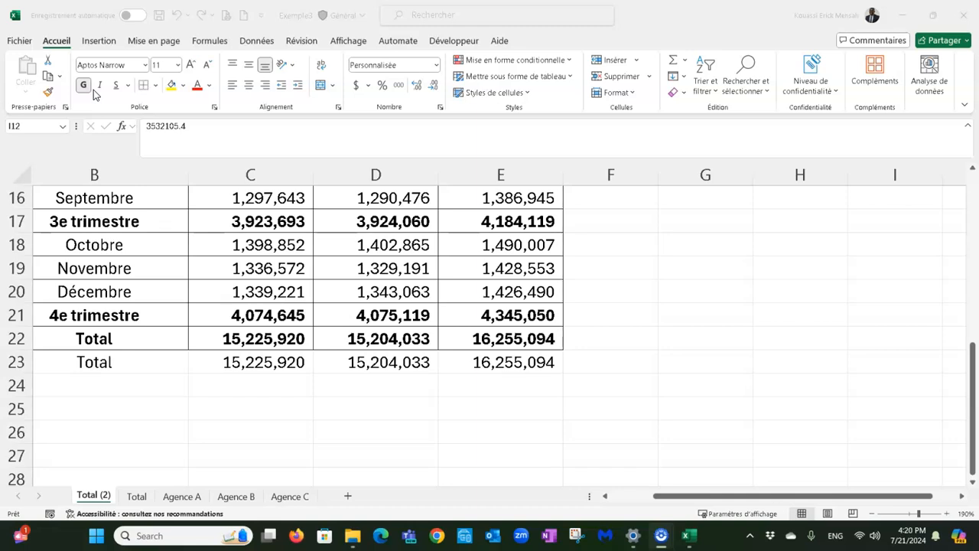
- Copy the range A1:E23 with the company name, year heading and agency table on the Total (2) sheet
scroll(283, 256, "up", 5)
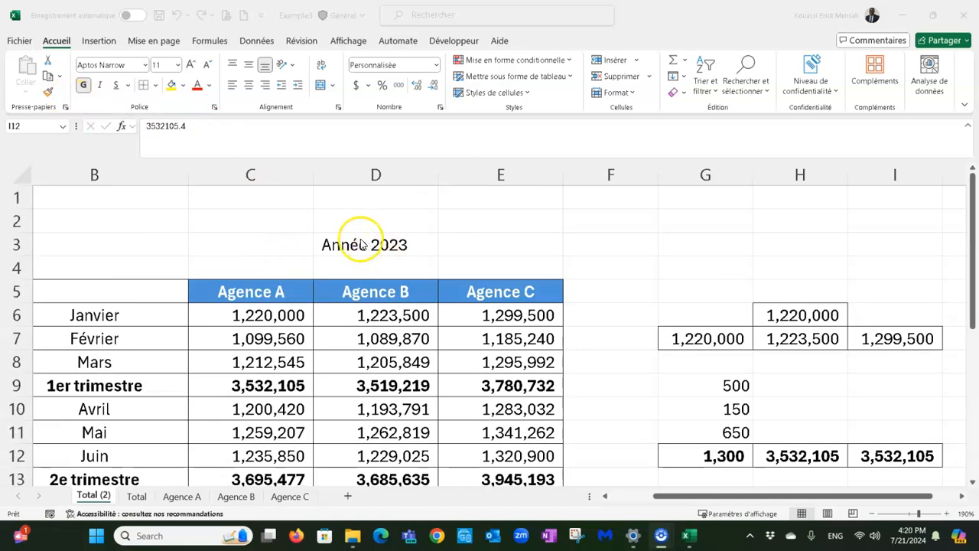
scroll(399, 245, "down", 2)
scroll(399, 245, "up", 2)
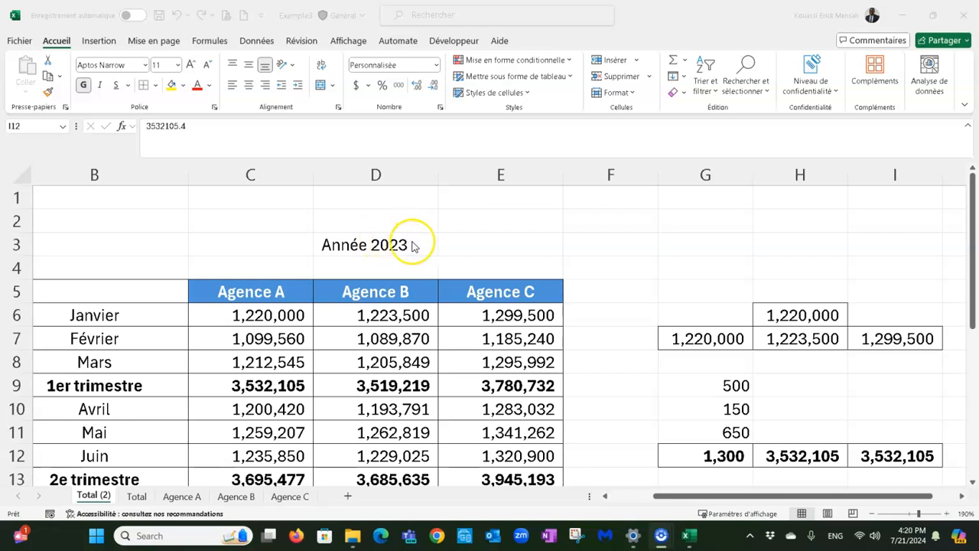
scroll(411, 245, "down", 2)
scroll(411, 245, "up", 2)
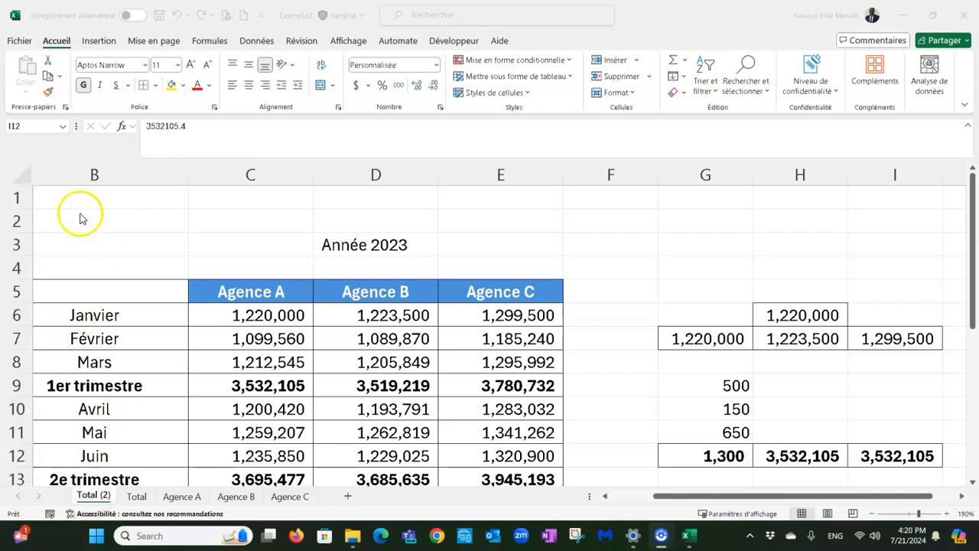
left_click_drag(634, 496, 612, 498)
left_click_drag(39, 191, 611, 432)
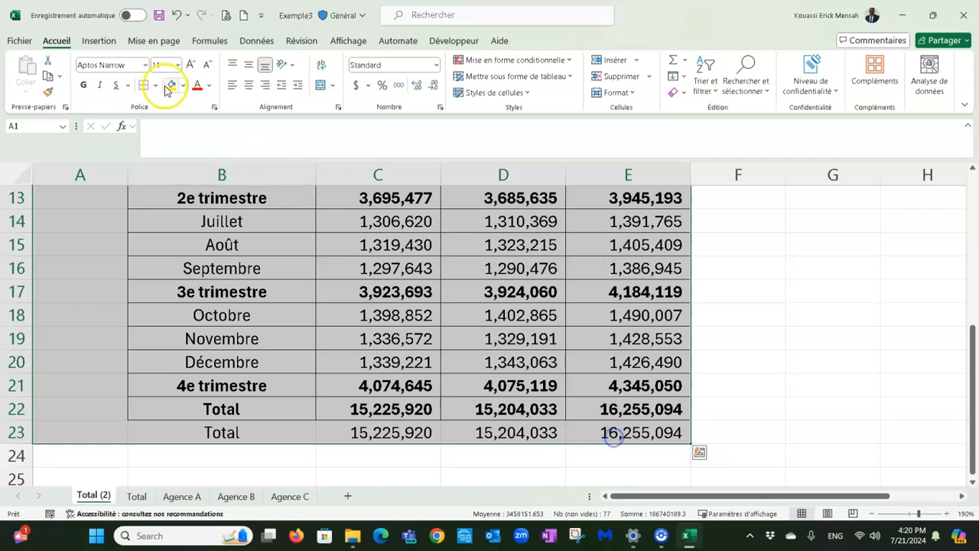
left_click(50, 79)
scroll(293, 448, "up", 4)
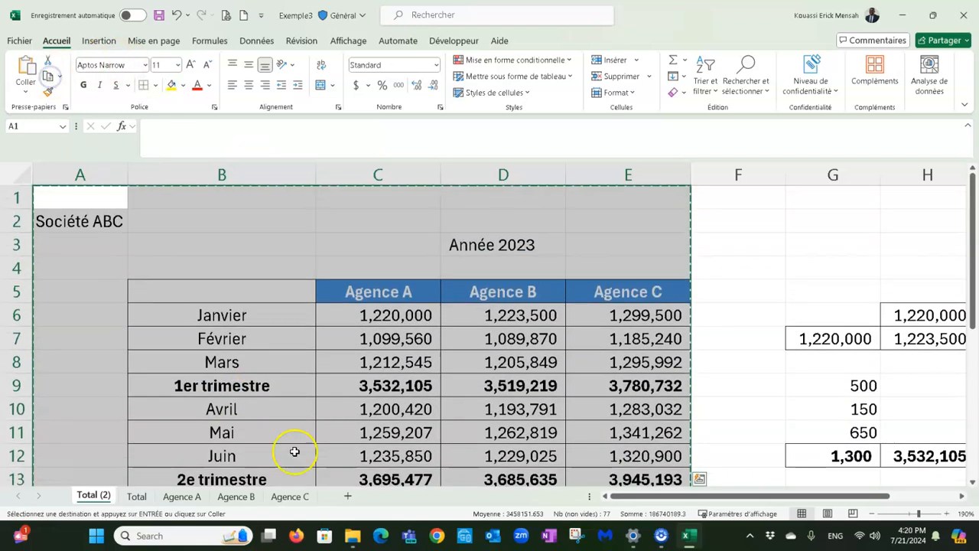
- Add a new worksheet and paste the copied table into it starting at cell A1
left_click(348, 497)
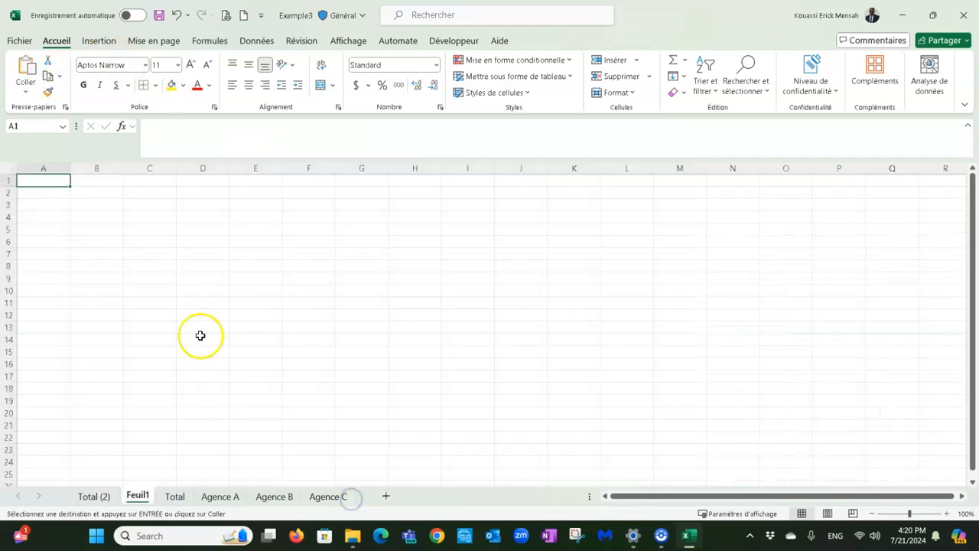
left_click(26, 67)
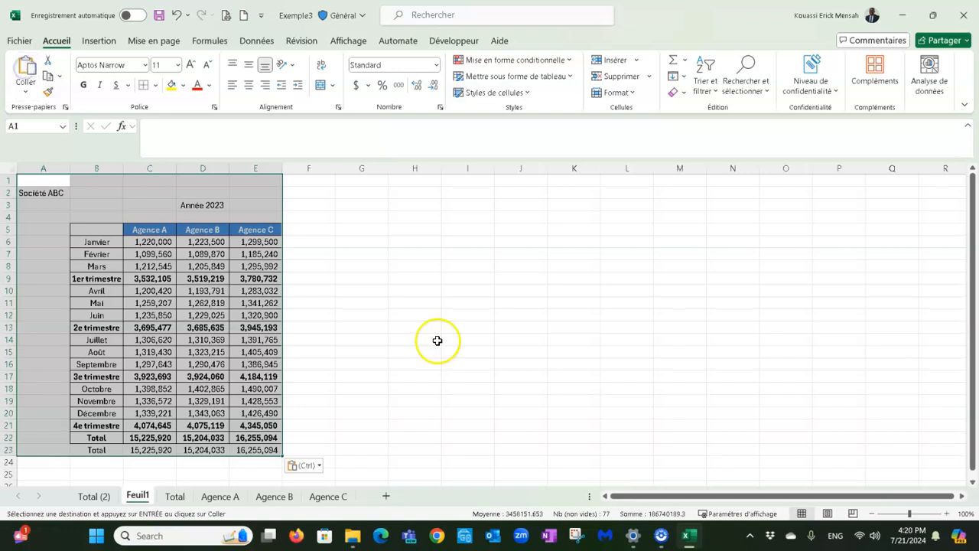
left_click(947, 514)
left_click(947, 514)
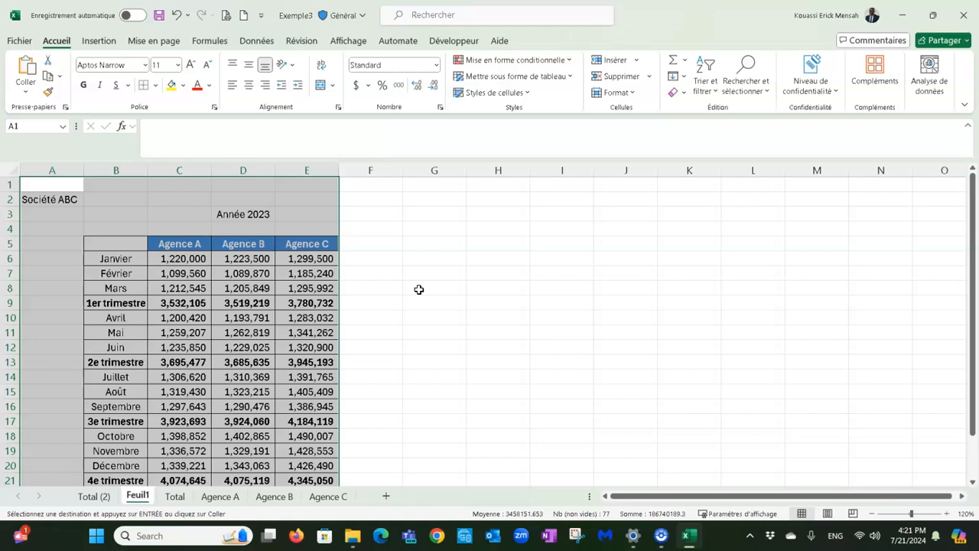
- Return to the Total (2) sheet and create a copy of the whole sheet before Feuil1 in the same workbook
left_click(96, 501)
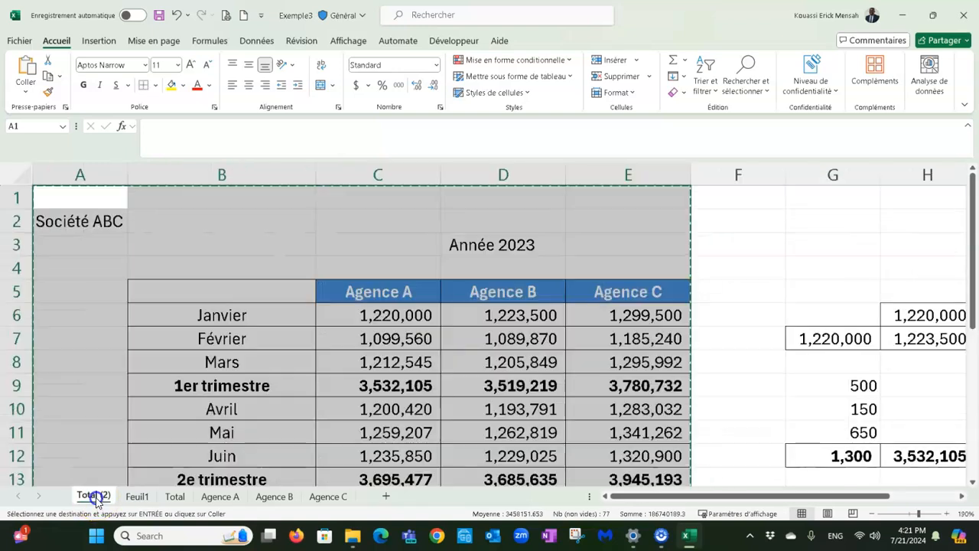
left_click(241, 218)
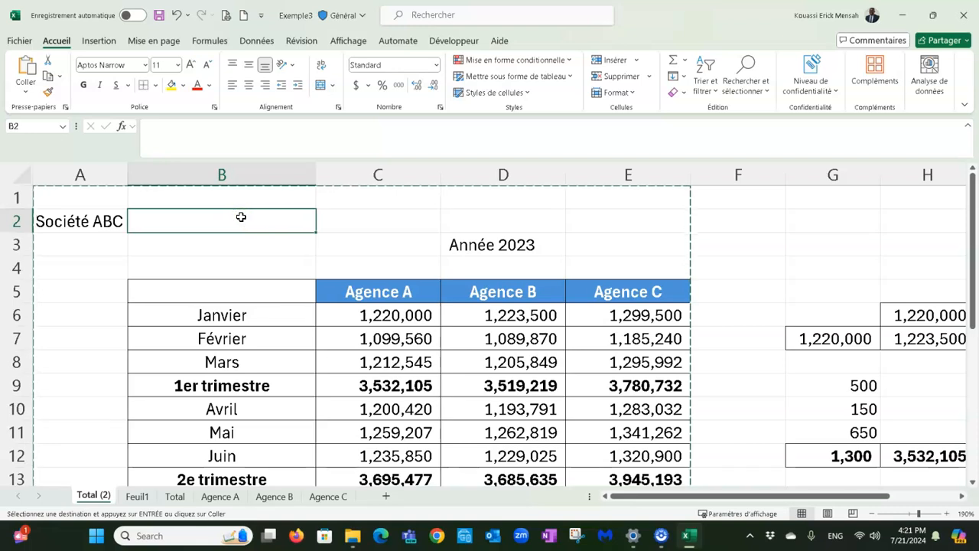
double_click(717, 240)
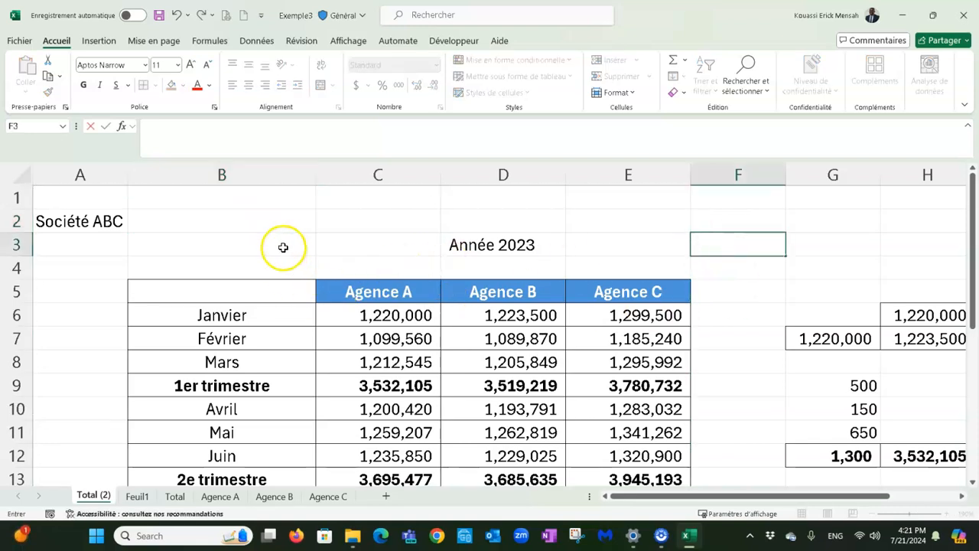
left_click(94, 495)
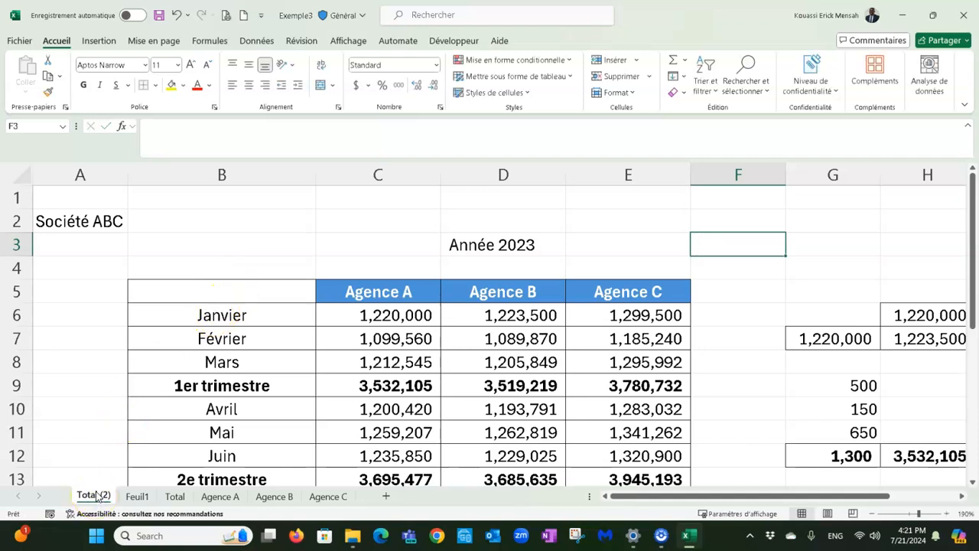
right_click(97, 496)
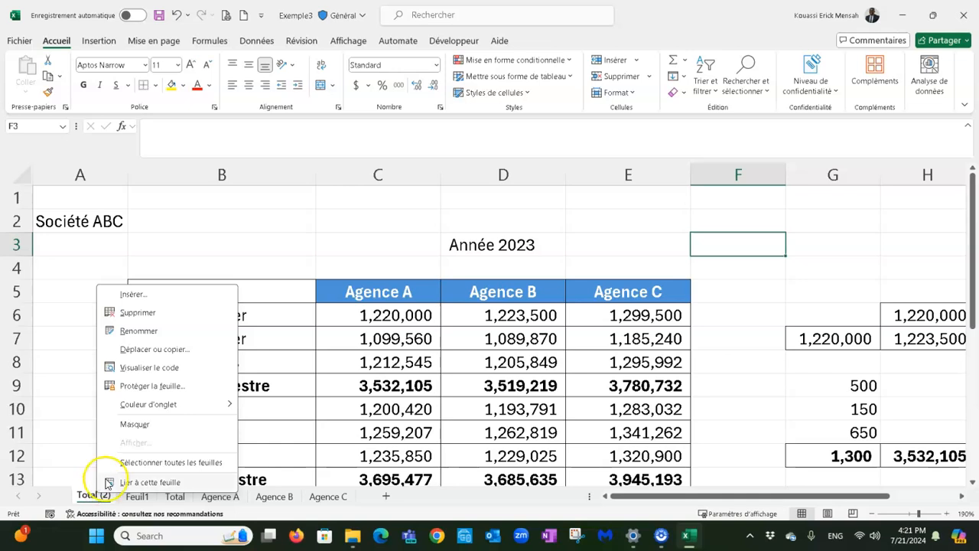
left_click(170, 350)
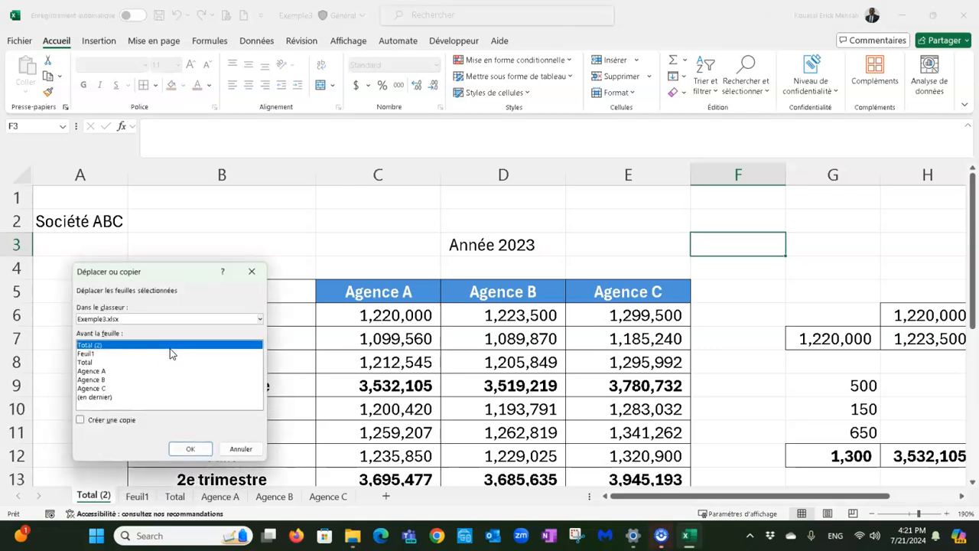
left_click(81, 422)
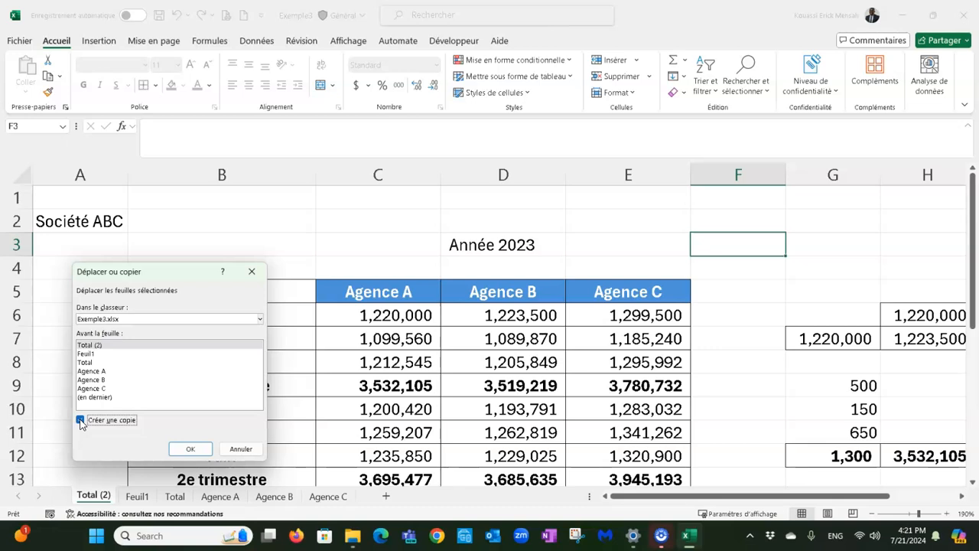
left_click(87, 354)
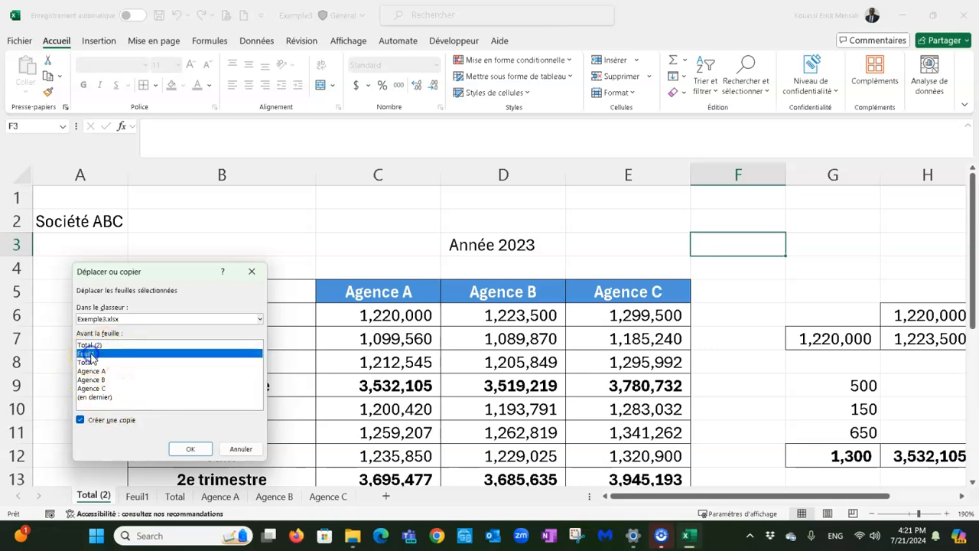
left_click(187, 448)
- Compare the duplicated sheet with the original Total (2) and rename the duplicate as 2024
left_click(95, 495)
left_click(143, 497)
left_click(94, 496)
left_click(148, 499)
left_click(101, 498)
left_click(142, 498)
right_click(143, 499)
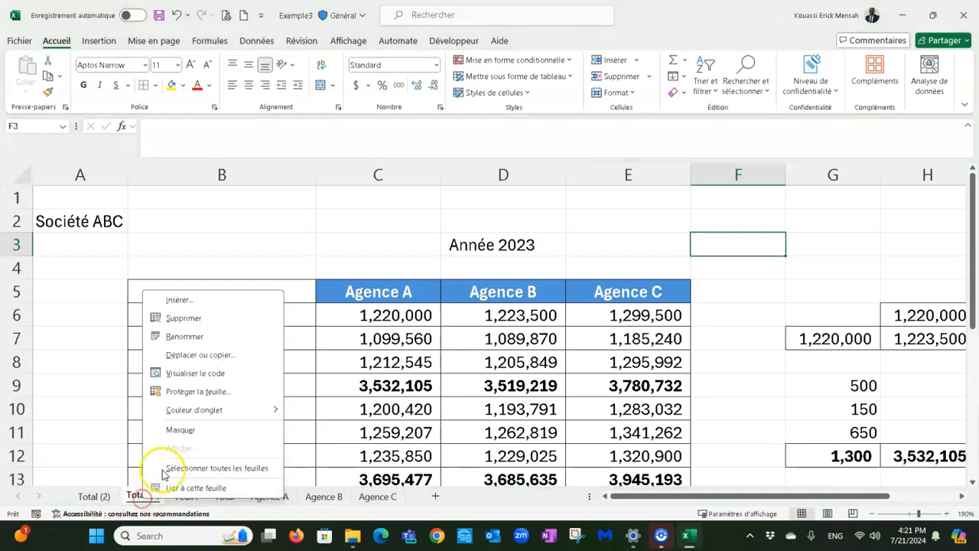
left_click(201, 339)
type("2024")
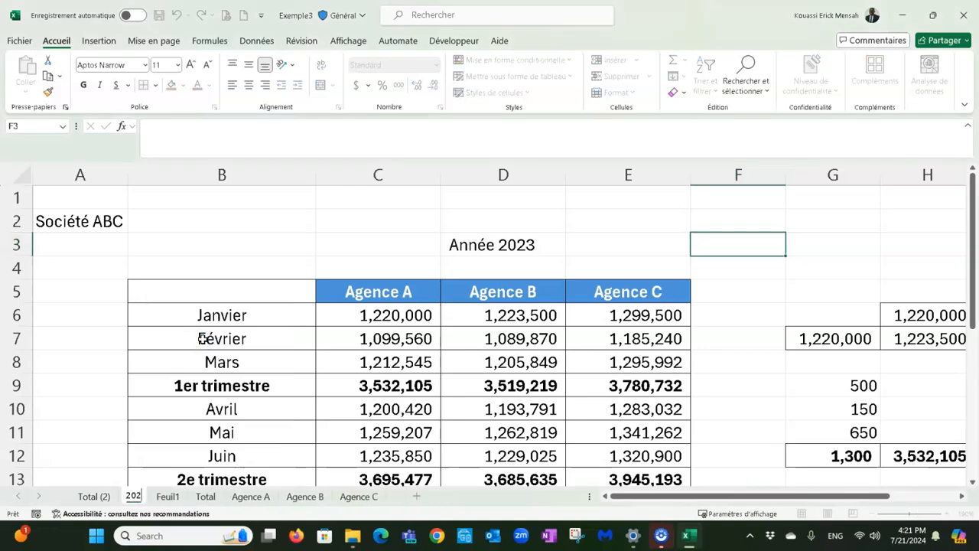
- Change the year heading in cell D3 of the 2024 sheet to Année 2024
left_click(550, 244)
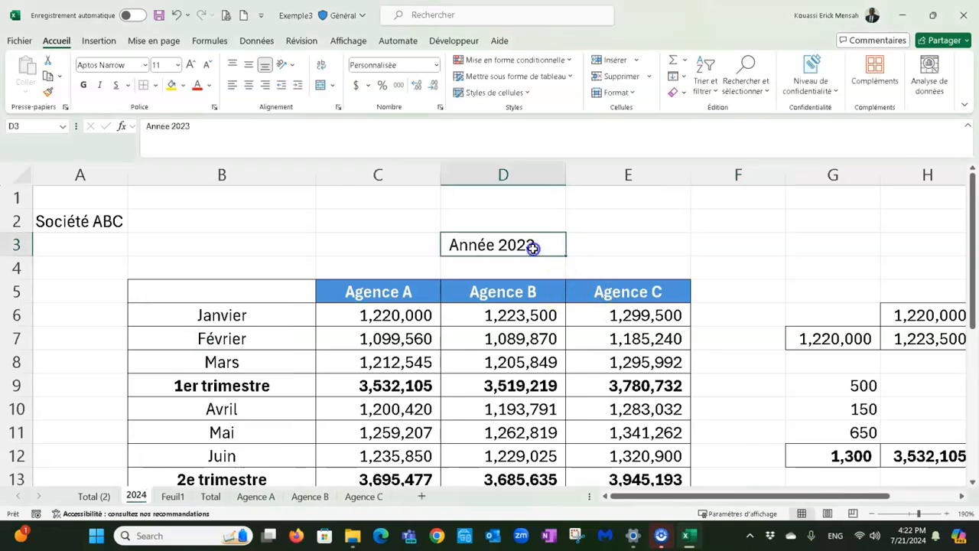
double_click(540, 242)
key("BackSpace")
type("4")
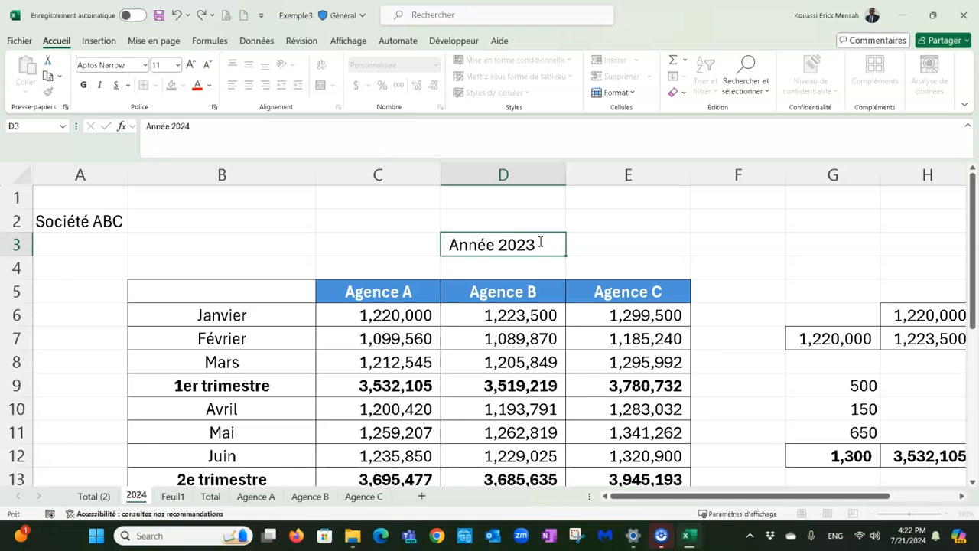
key("Return")
scroll(581, 247, "down", 5)
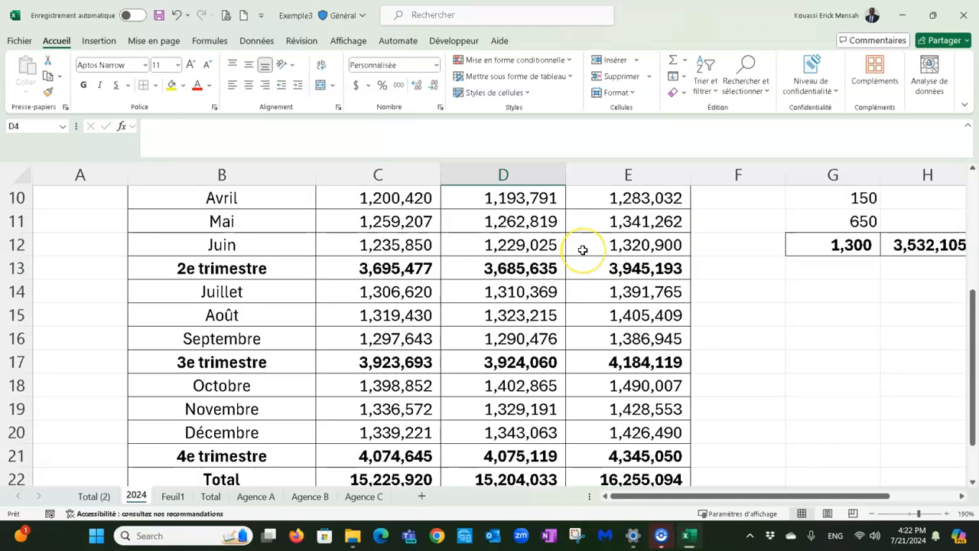
scroll(582, 250, "up", 4)
scroll(582, 250, "up", 1)
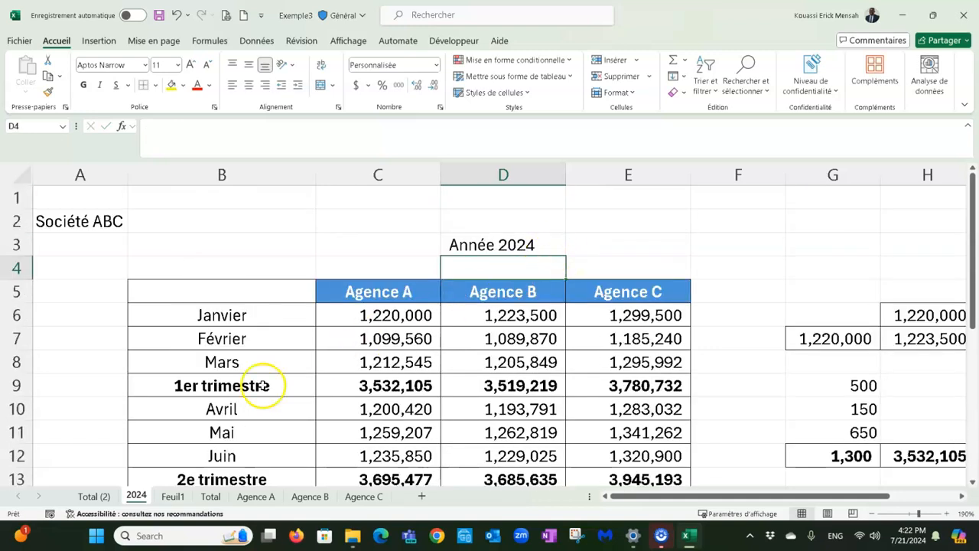
- Create a copy of the Total (2) sheet in a new workbook
left_click(91, 497)
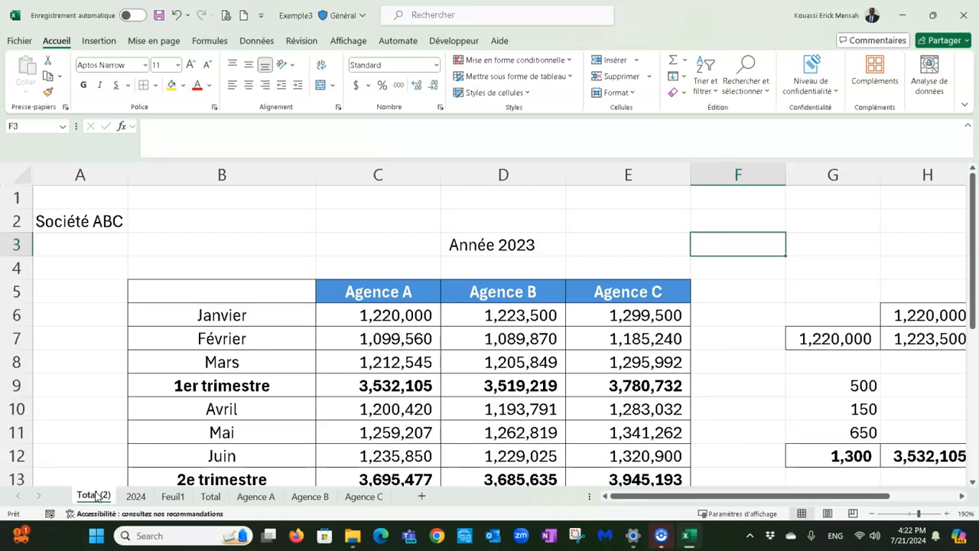
right_click(94, 497)
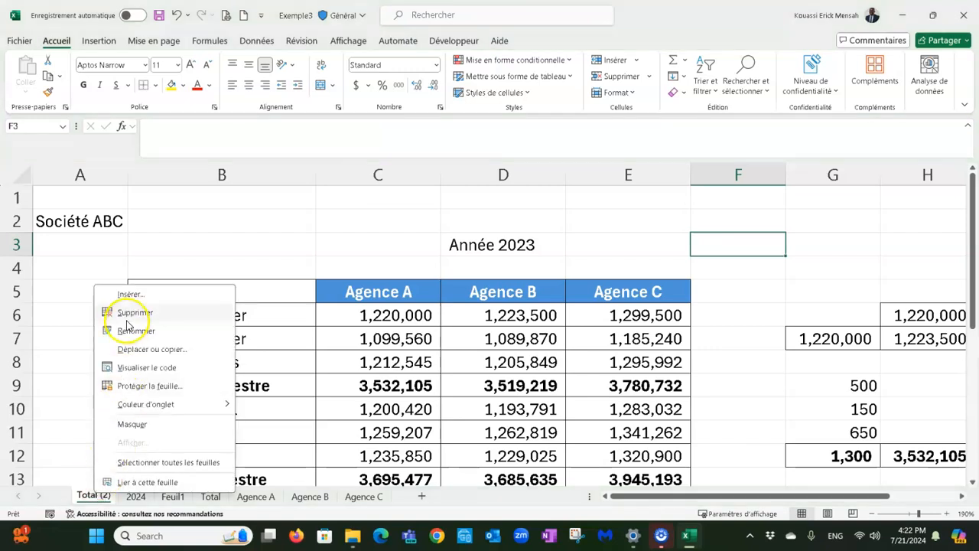
left_click(140, 350)
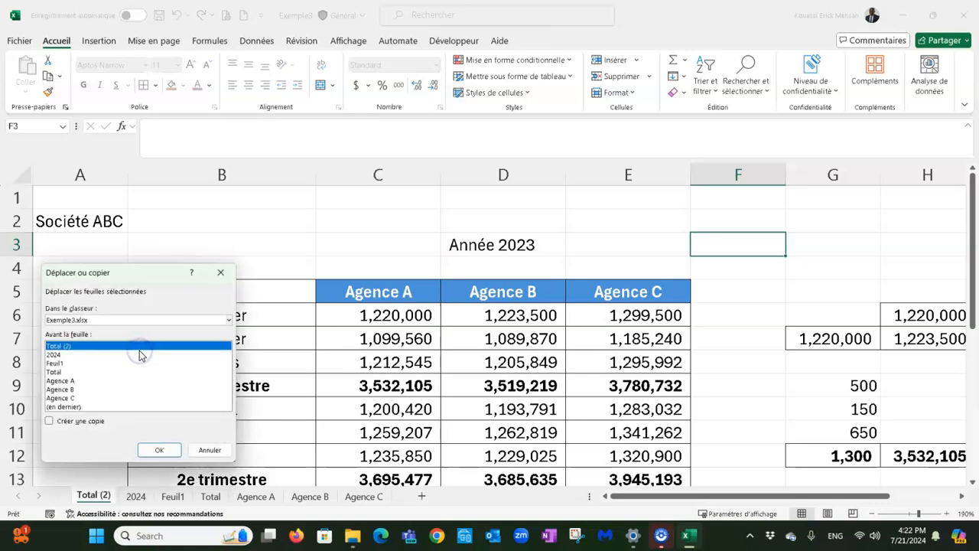
left_click(49, 421)
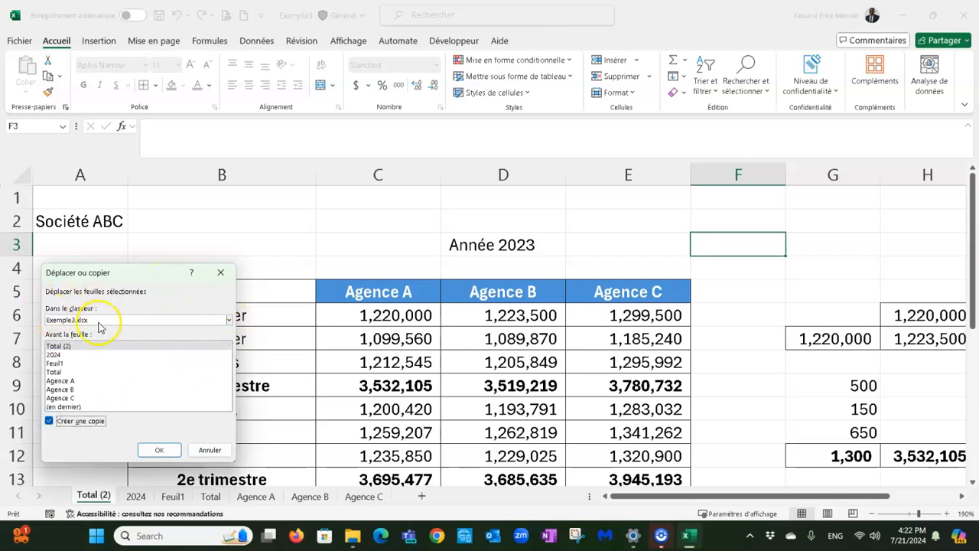
left_click(228, 322)
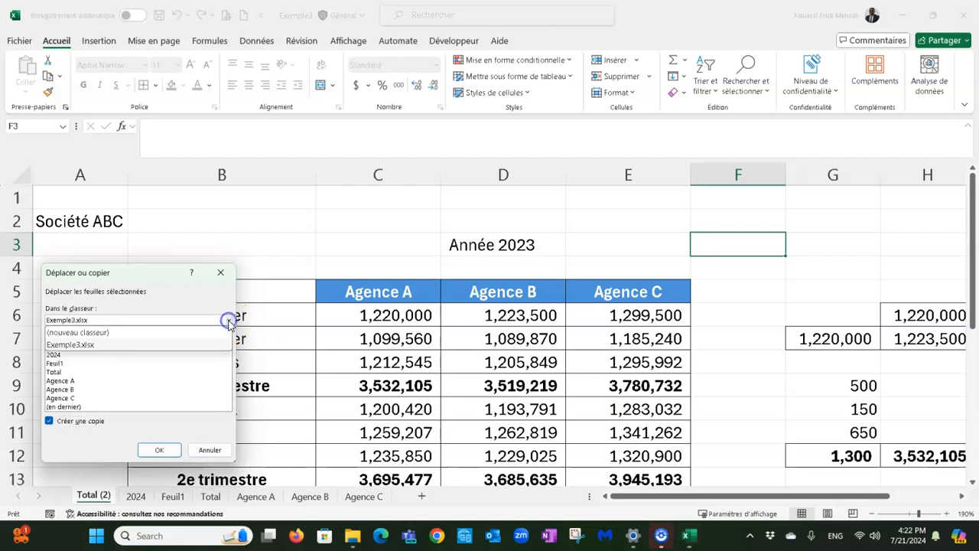
left_click(127, 333)
left_click(159, 448)
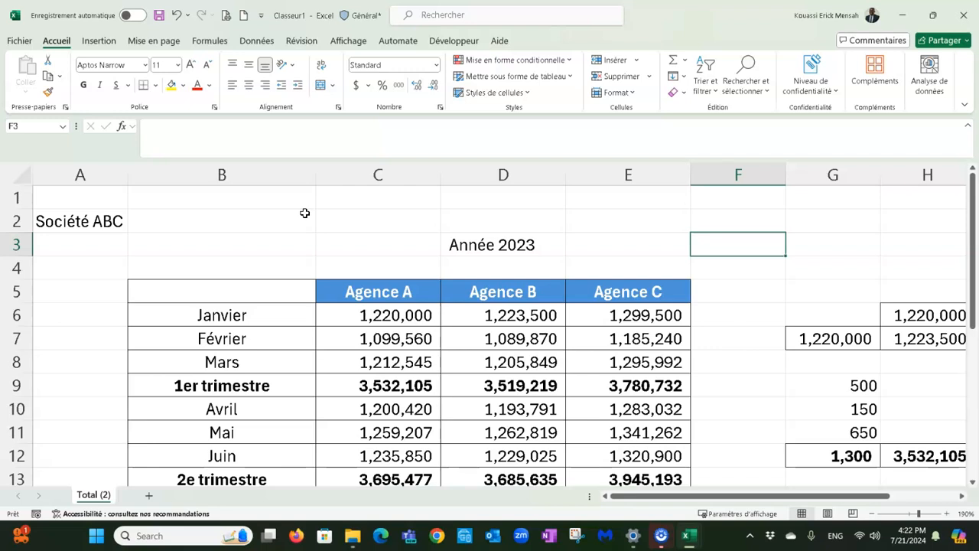
- Change the year heading in cell D3 of the new workbook's sheet to Année 2025
right_click(98, 495)
left_click(514, 254)
left_click(520, 252)
left_click(214, 130)
key("BackSpace")
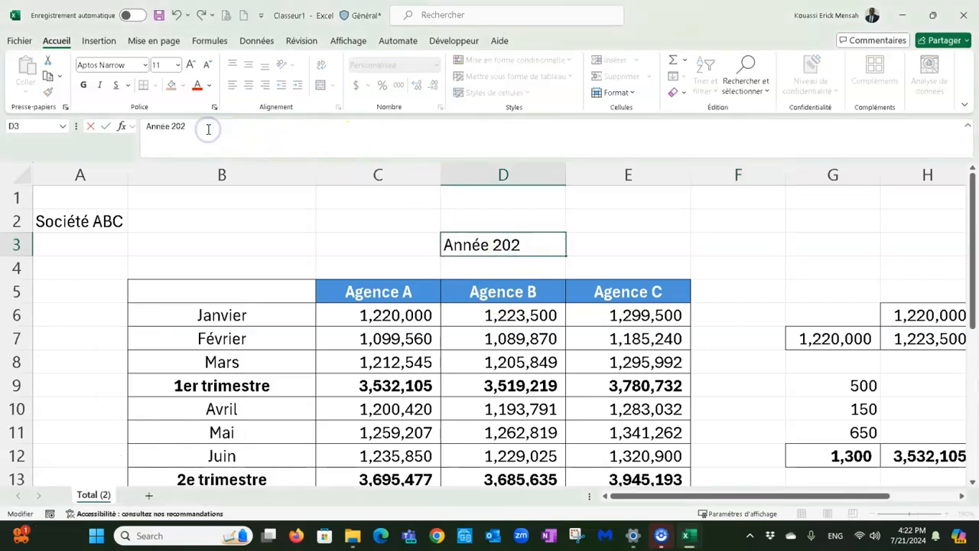
type("5")
left_click(273, 244)
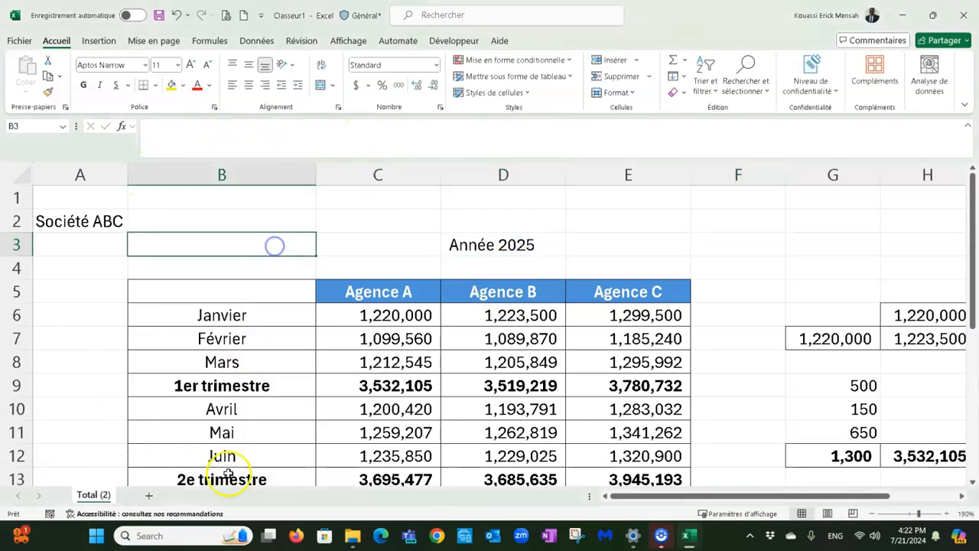
- Switch back to the Exemple3 workbook and move the 2024 sheet into a new workbook without creating a copy
mouse_move(690, 533)
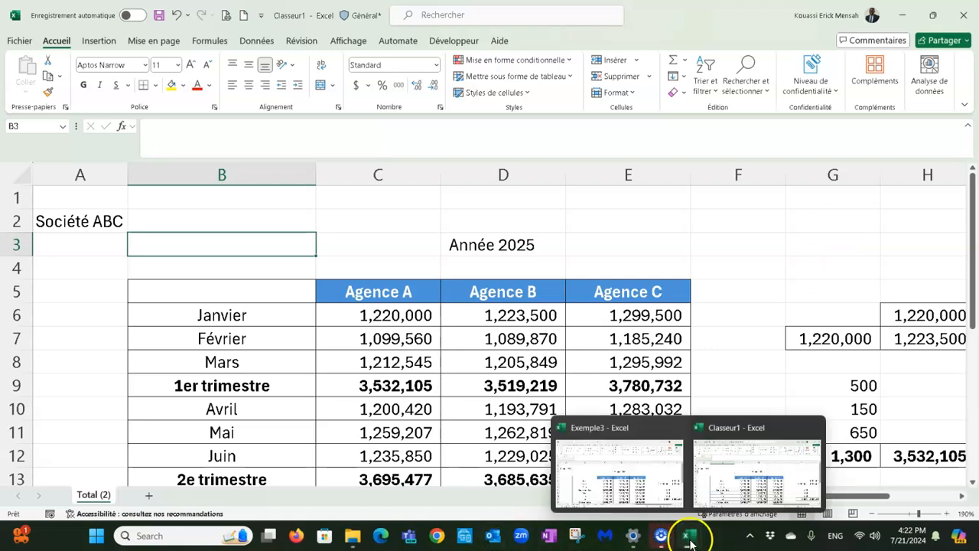
left_click(633, 493)
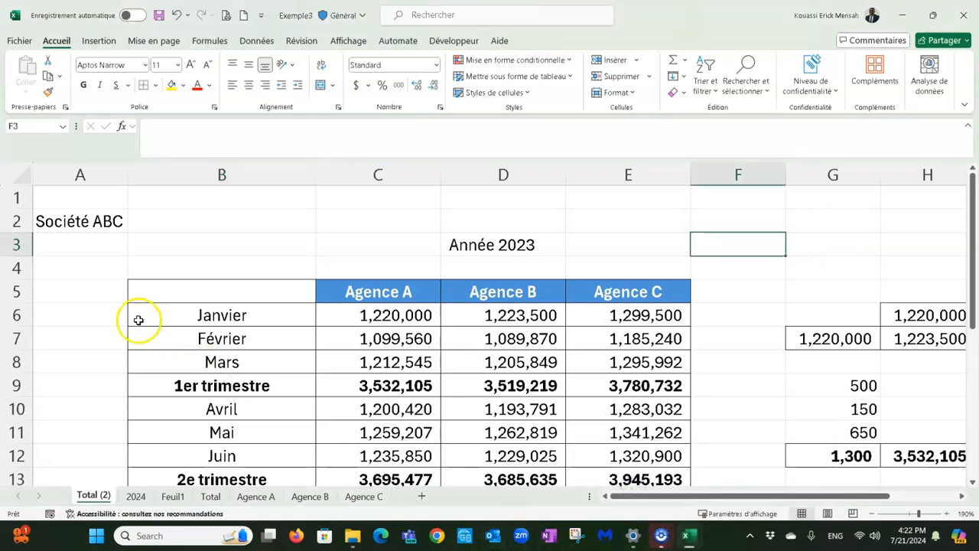
left_click(135, 496)
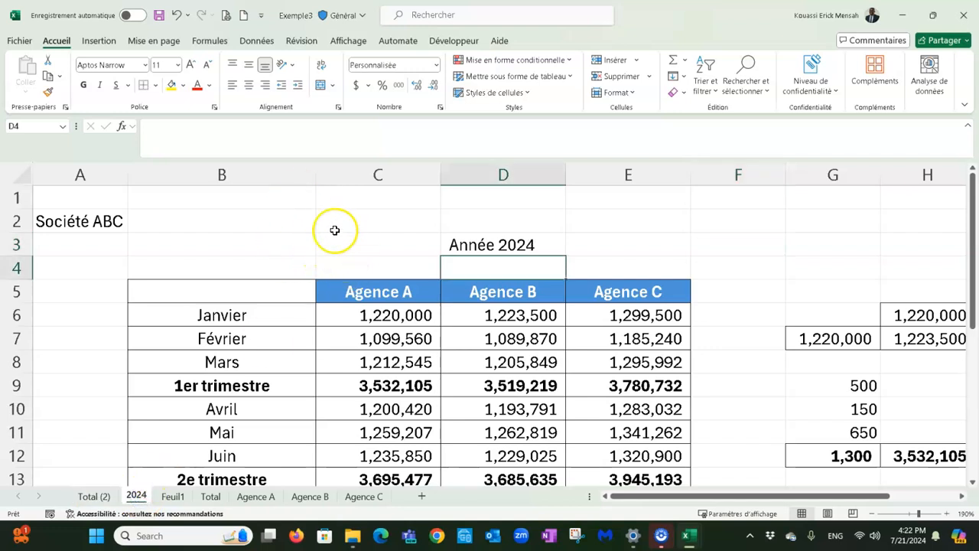
right_click(137, 496)
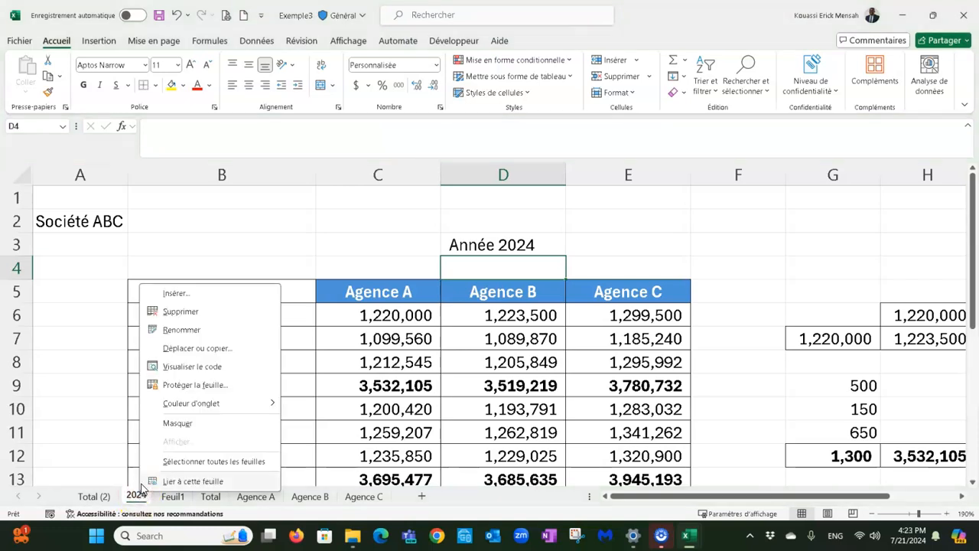
left_click(188, 350)
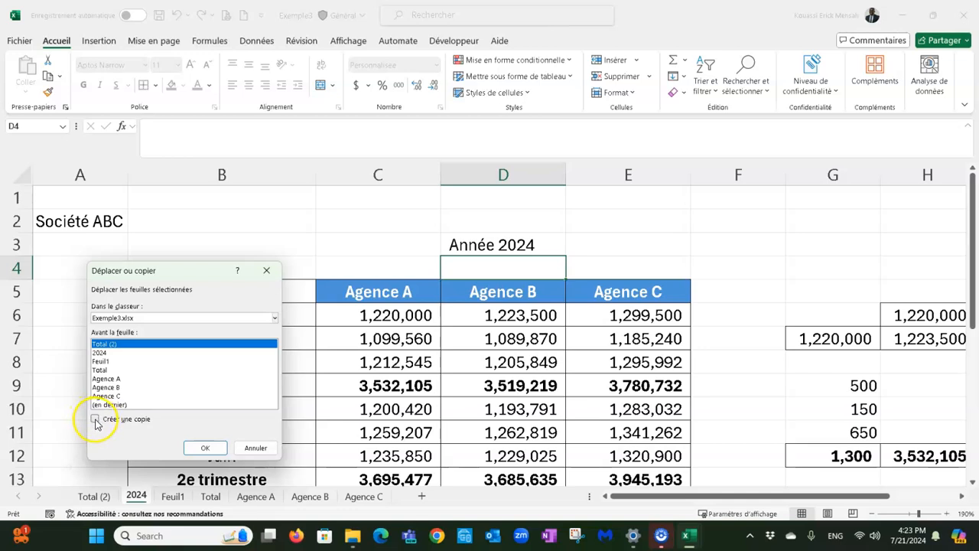
left_click(275, 320)
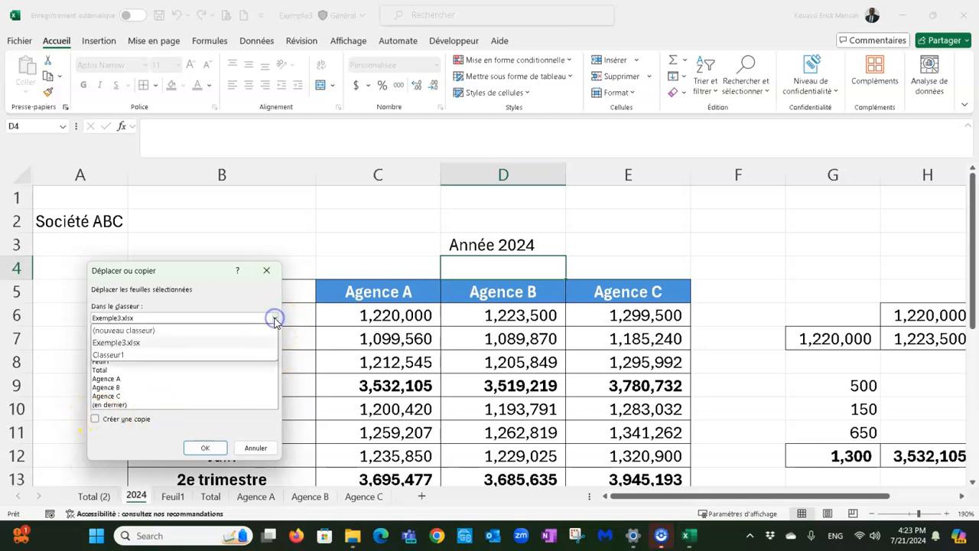
left_click(190, 331)
left_click(210, 447)
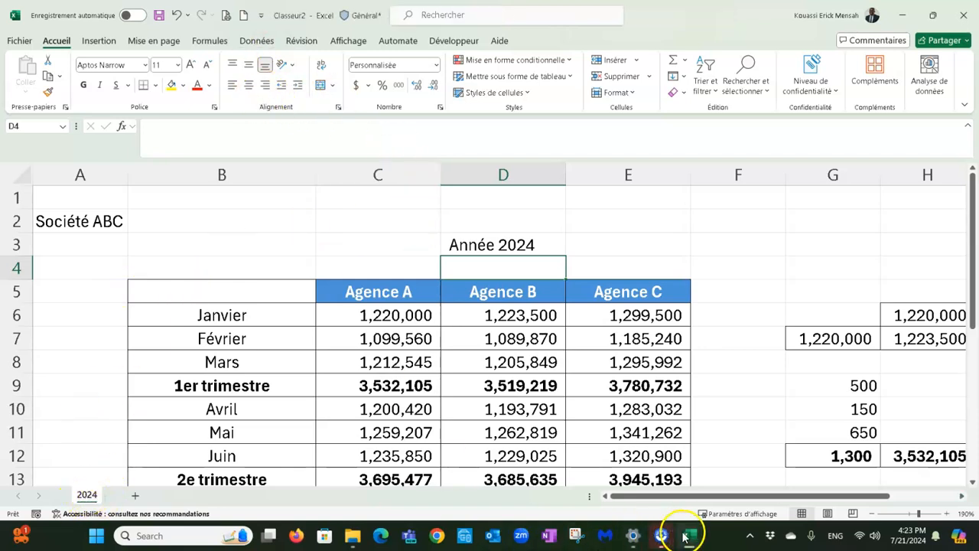
- Switch back to the Exemple3 workbook to check its remaining sheets and show the Total (2) sheet
mouse_move(690, 539)
left_click(565, 493)
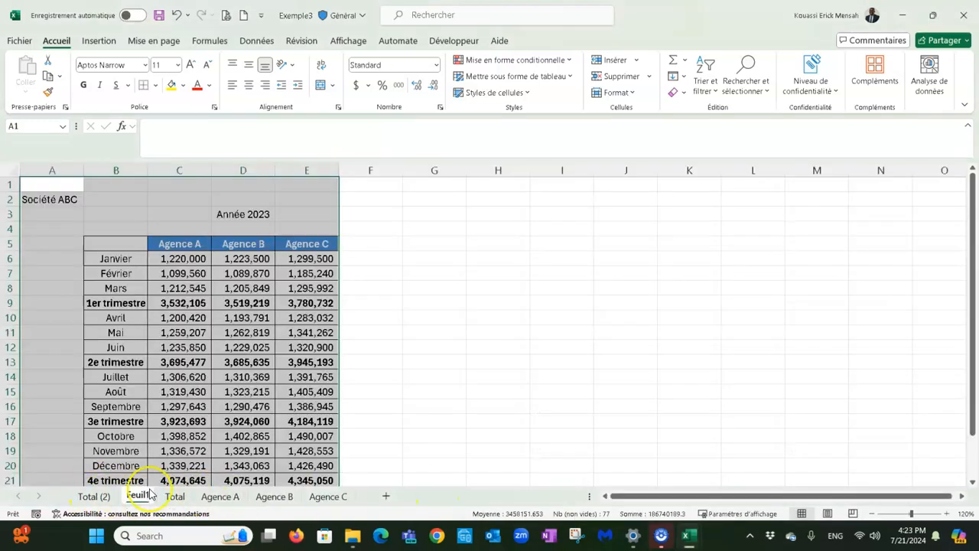
left_click(97, 497)
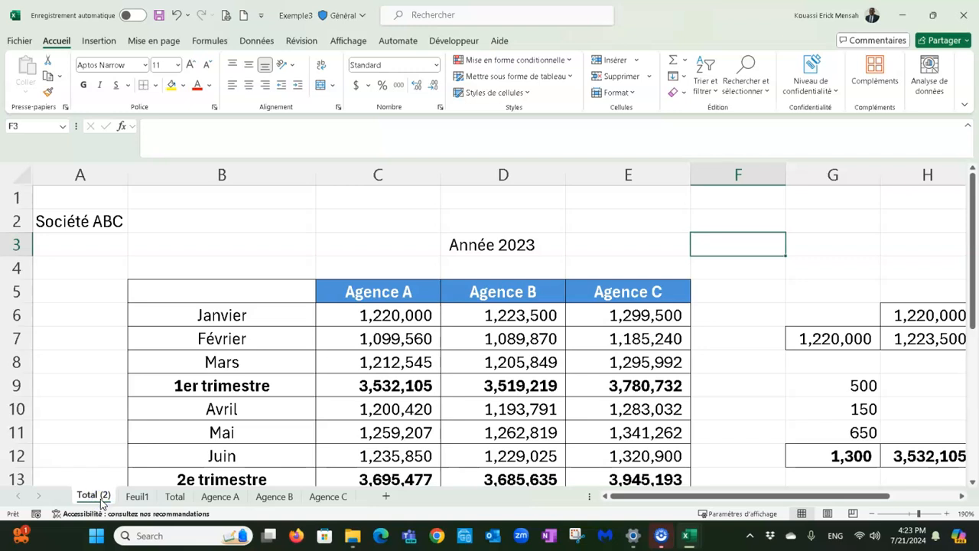